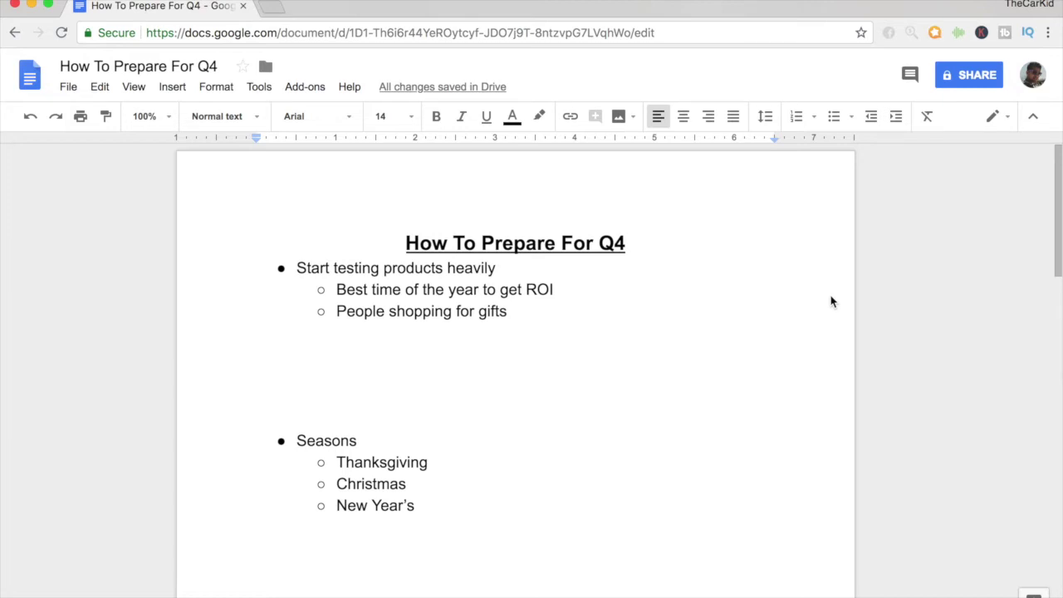
scroll(950, 360, down, 5)
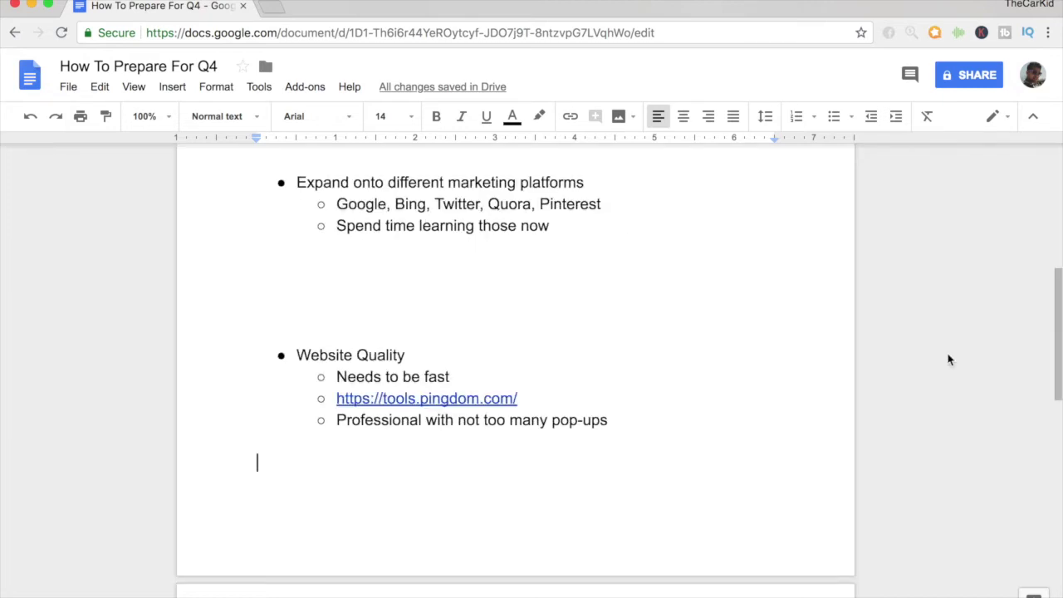